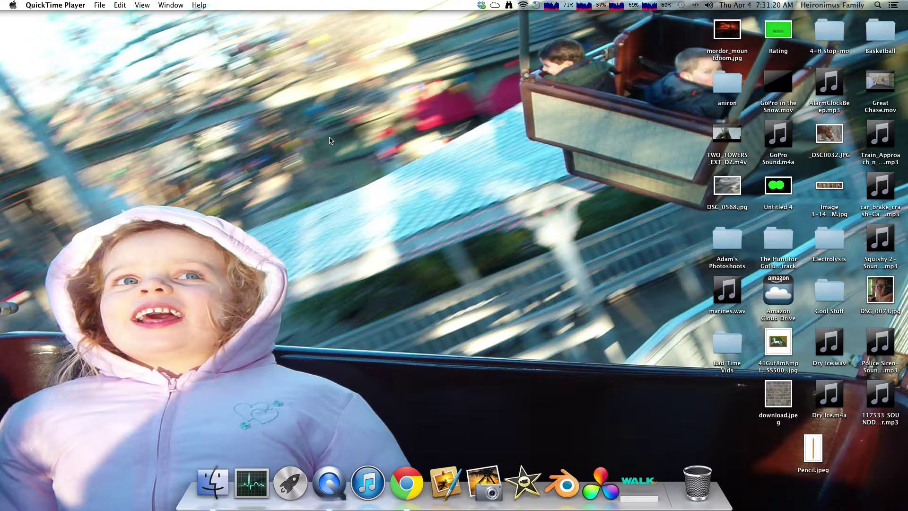
Launch Blender and load Desktop/Pencil.jpeg as the viewport's background image.
{"action": "left_click", "coordinate": [564, 485]}
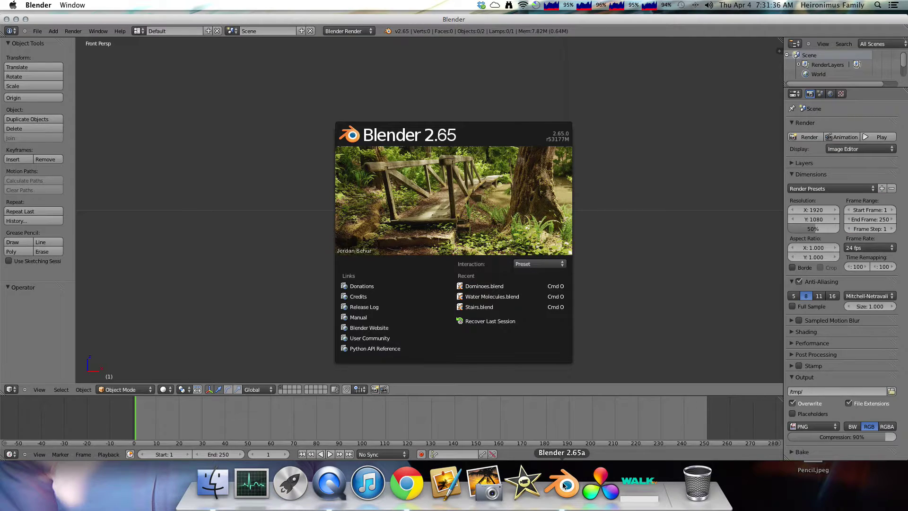
{"action": "left_click", "coordinate": [664, 163]}
{"action": "left_click", "coordinate": [780, 51]}
{"action": "left_click", "coordinate": [704, 193]}
{"action": "left_click", "coordinate": [733, 207]}
{"action": "left_click", "coordinate": [745, 262]}
{"action": "left_click", "coordinate": [19, 147]}
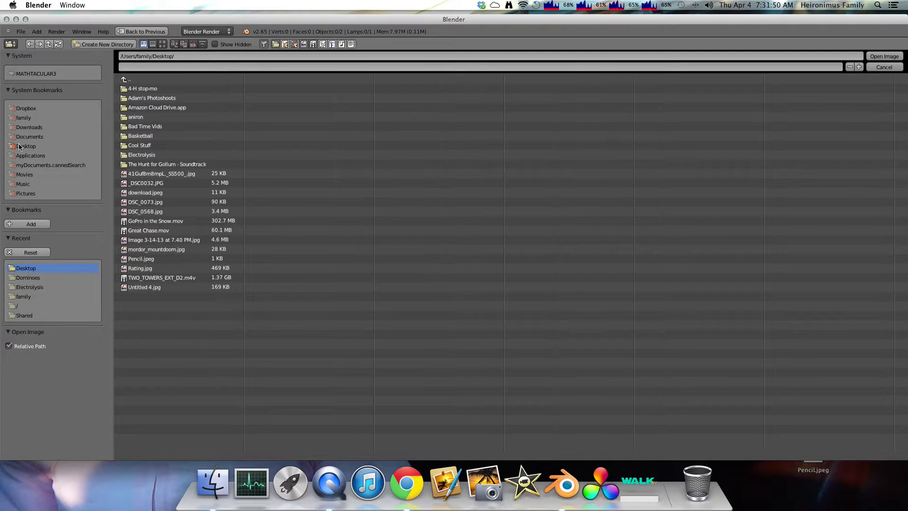
{"action": "double_click", "coordinate": [141, 259]}
Switch to orthographic front view and zoom in on the pencil reference.
{"action": "key", "text": "KP_5"}
{"action": "scroll", "coordinate": [402, 199], "scroll_direction": "down", "scroll_amount": 7}
{"action": "scroll", "coordinate": [397, 199], "scroll_direction": "up", "scroll_amount": 2}
{"action": "scroll", "coordinate": [363, 172], "scroll_direction": "up", "scroll_amount": 1}
{"action": "left_click", "coordinate": [53, 31]}
Add a cube, shift it slightly right, and isolate it in local right-side view.
{"action": "mouse_move", "coordinate": [61, 44]}
{"action": "left_click", "coordinate": [136, 51]}
{"action": "key", "text": "g"}
{"action": "left_click", "coordinate": [312, 205]}
{"action": "scroll", "coordinate": [356, 184], "scroll_direction": "up", "scroll_amount": 5}
{"action": "key", "text": "KP_Divide"}
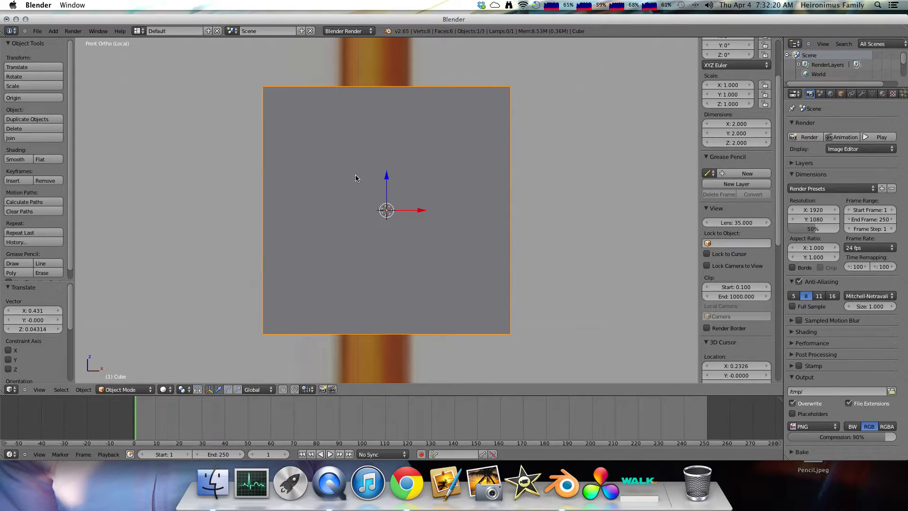
{"action": "key", "text": "KP_3"}
Subdivide the cube twice in Edit Mode into a 4x4 grid with see-through display.
{"action": "key", "text": "Tab"}
{"action": "key", "text": "w"}
{"action": "left_click", "coordinate": [367, 190]}
{"action": "key", "text": "w"}
{"action": "left_click", "coordinate": [366, 190]}
{"action": "key", "text": "z"}
Box-select the corner vertex groups and scale them inward into an octagon.
{"action": "left_click", "coordinate": [266, 85]}
{"action": "key", "text": "a"}
{"action": "key", "text": "b"}
{"action": "left_click_drag", "start_coordinate": [276, 70], "coordinate": [284, 341]}
{"action": "key", "text": "b"}
{"action": "left_click_drag", "start_coordinate": [496, 326], "coordinate": [524, 344]}
{"action": "key", "text": "b"}
{"action": "left_click_drag", "start_coordinate": [502, 96], "coordinate": [530, 106]}
{"action": "key", "text": "s"}
{"action": "left_click", "coordinate": [487, 307]}
Squeeze the top and bottom vertex rows together along the Y axis.
{"action": "key", "text": "Tab"}
Leave Edit Mode and adjust the view of the octagonal cube.
{"action": "key", "text": "Tab"}
{"action": "left_click", "coordinate": [331, 87]}
{"action": "right_click", "coordinate": [326, 87]}
{"action": "key", "text": "b"}
{"action": "left_click_drag", "start_coordinate": [303, 64], "coordinate": [429, 89]}
{"action": "key", "text": "b"}
{"action": "left_click_drag", "start_coordinate": [312, 327], "coordinate": [462, 342]}
{"action": "key", "text": "s"}
{"action": "key", "text": "y"}
{"action": "left_click", "coordinate": [387, 312]}
Scale the left and right vertex columns along Z to 0.914.
{"action": "left_click", "coordinate": [513, 158]}
{"action": "right_click", "coordinate": [509, 148]}
{"action": "key", "text": "b"}
{"action": "left_click_drag", "start_coordinate": [500, 134], "coordinate": [543, 288]}
{"action": "key", "text": "b"}
{"action": "left_click_drag", "start_coordinate": [238, 130], "coordinate": [282, 284]}
{"action": "key", "text": "s"}
{"action": "key", "text": "z"}
{"action": "left_click", "coordinate": [257, 297]}
Scale the four corner vertex groups inward to 0.941.
{"action": "left_click", "coordinate": [289, 109]}
{"action": "right_click", "coordinate": [292, 114]}
{"action": "key", "text": "b"}
{"action": "left_click_drag", "start_coordinate": [272, 92], "coordinate": [303, 142]}
{"action": "key", "text": "b"}
{"action": "left_click_drag", "start_coordinate": [279, 296], "coordinate": [319, 323]}
{"action": "key", "text": "b"}
{"action": "left_click_drag", "start_coordinate": [464, 290], "coordinate": [502, 322]}
{"action": "key", "text": "b"}
{"action": "left_click_drag", "start_coordinate": [470, 103], "coordinate": [502, 138]}
{"action": "key", "text": "s"}
{"action": "left_click", "coordinate": [482, 313]}
{"action": "key", "text": "Tab"}
{"action": "key", "text": "z"}
{"action": "scroll", "coordinate": [263, 253], "scroll_direction": "up", "scroll_amount": 5}
In top view, rotate the cube 90° about Z.
{"action": "key", "text": "KP_7"}
{"action": "scroll", "coordinate": [274, 237], "scroll_direction": "down", "scroll_amount": 10}
{"action": "scroll", "coordinate": [407, 228], "scroll_direction": "up", "scroll_amount": 3}
{"action": "type", "text": "r90"}
{"action": "key", "text": "Escape"}
{"action": "type", "text": "r90"}
{"action": "key", "text": "Return"}
Shrink the cube to 0.296 and move it along X onto the reference pencil.
{"action": "key", "text": "s"}
{"action": "left_click", "coordinate": [389, 230]}
{"action": "key", "text": "g"}
{"action": "key", "text": "x"}
{"action": "left_click", "coordinate": [384, 240]}
Select the linked lower vertices and extend them along Y down the pencil's length.
{"action": "key", "text": "Tab"}
Stretch the top row of vertices along Y up to the pencil's upper end.
{"action": "scroll", "coordinate": [379, 228], "scroll_direction": "up", "scroll_amount": 5}
{"action": "scroll", "coordinate": [379, 228], "scroll_direction": "up", "scroll_amount": 2}
{"action": "key", "text": "a"}
{"action": "key", "text": "a"}
{"action": "left_click", "coordinate": [355, 212]}
{"action": "right_click", "coordinate": [355, 212]}
{"action": "key", "text": "b"}
{"action": "left_click_drag", "start_coordinate": [323, 193], "coordinate": [422, 222]}
{"action": "scroll", "coordinate": [303, 257], "scroll_direction": "down", "scroll_amount": 6}
{"action": "key", "text": "g"}
{"action": "key", "text": "y"}
{"action": "left_click", "coordinate": [362, 200]}
{"action": "scroll", "coordinate": [397, 244], "scroll_direction": "up", "scroll_amount": 5}
{"action": "left_click", "coordinate": [371, 215]}
{"action": "right_click", "coordinate": [371, 217]}
{"action": "scroll", "coordinate": [365, 242], "scroll_direction": "down", "scroll_amount": 1}
{"action": "key", "text": "ctrl+l"}
{"action": "scroll", "coordinate": [357, 285], "scroll_direction": "down", "scroll_amount": 8}
{"action": "scroll", "coordinate": [356, 286], "scroll_direction": "up", "scroll_amount": 2}
{"action": "key", "text": "g"}
{"action": "key", "text": "y"}
{"action": "left_click", "coordinate": [358, 361]}
{"action": "scroll", "coordinate": [375, 164], "scroll_direction": "up", "scroll_amount": 3}
{"action": "scroll", "coordinate": [375, 164], "scroll_direction": "down", "scroll_amount": 1}
Extrude the pencil's top faces and taper them to 0.280 into a cone.
{"action": "key", "text": "Tab"}
{"action": "scroll", "coordinate": [369, 123], "scroll_direction": "up", "scroll_amount": 1}
{"action": "key", "text": "Tab"}
{"action": "right_click", "coordinate": [381, 95]}
{"action": "key", "text": "ctrl+KP_Add"}
{"action": "key", "text": "ctrl+KP_Add"}
{"action": "key", "text": "e"}
{"action": "left_click", "coordinate": [383, 102]}
{"action": "key", "text": "s"}
{"action": "left_click", "coordinate": [387, 85]}
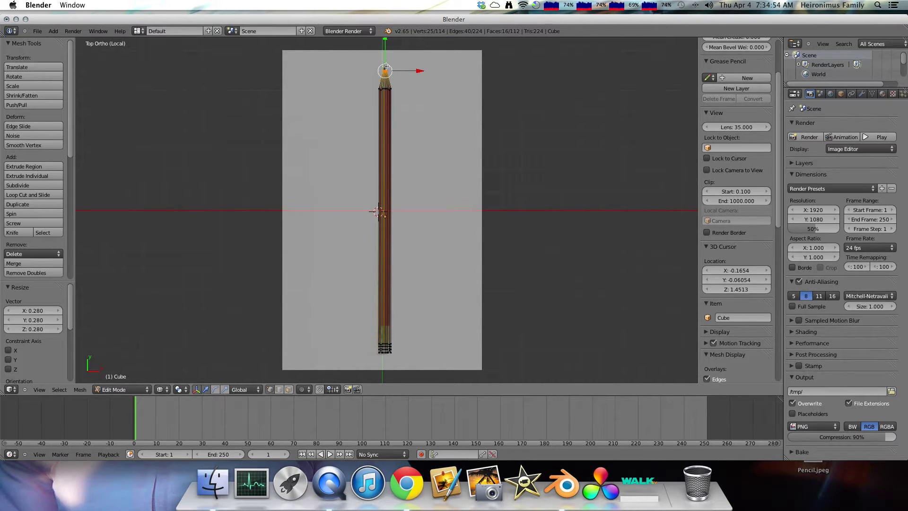
Separate the tapered tip into its own object, Cube.001, and select it.
{"action": "key", "text": "Tab"}
{"action": "key", "text": "Tab"}
{"action": "key", "text": "b"}
{"action": "left_click_drag", "start_coordinate": [362, 62], "coordinate": [407, 93]}
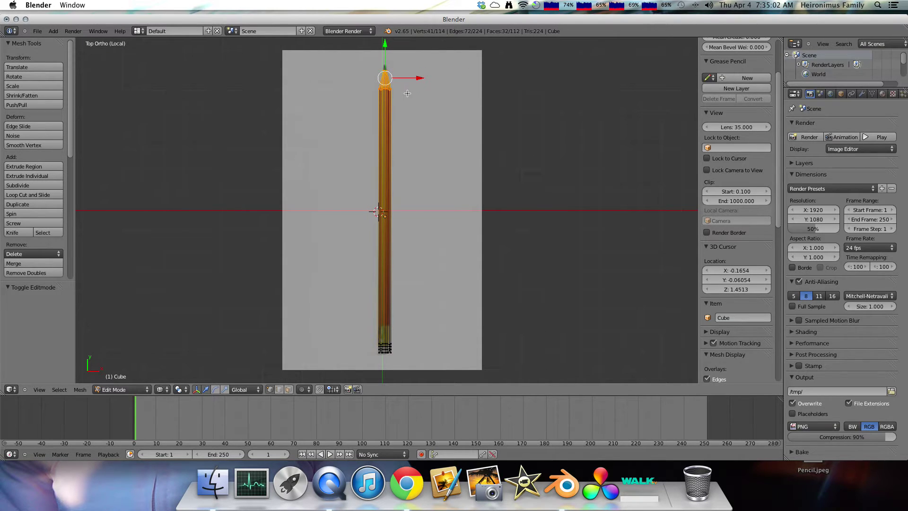
{"action": "key", "text": "p"}
{"action": "left_click", "coordinate": [407, 93]}
{"action": "key", "text": "Tab"}
{"action": "key", "text": "Tab"}
{"action": "right_click", "coordinate": [397, 82]}
{"action": "key", "text": "Tab"}
{"action": "right_click", "coordinate": [386, 79]}
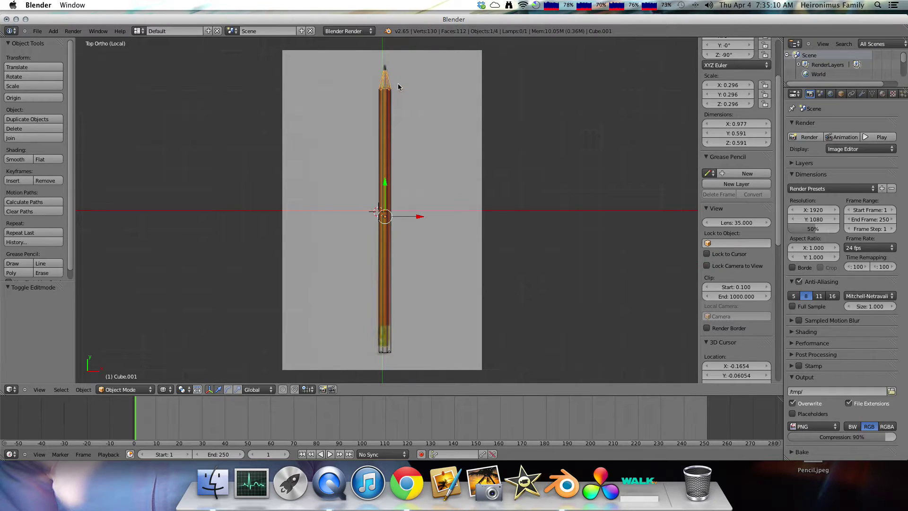
Select the cone tip object and isolate it in local view.
{"action": "key", "text": "KP_Divide"}
{"action": "scroll", "coordinate": [389, 151], "scroll_direction": "up", "scroll_amount": 6}
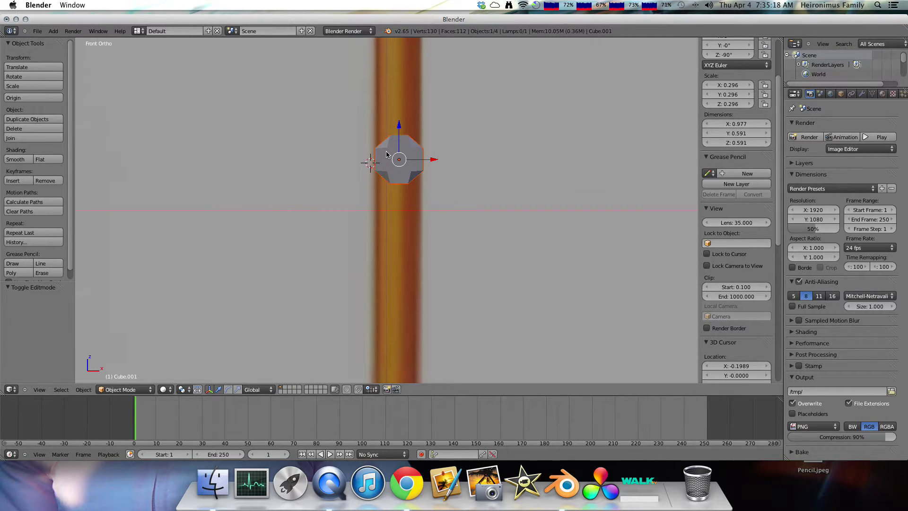
{"action": "key", "text": "KP_3"}
{"action": "scroll", "coordinate": [382, 150], "scroll_direction": "down", "scroll_amount": 6}
{"action": "left_click", "coordinate": [471, 202]}
{"action": "scroll", "coordinate": [473, 206], "scroll_direction": "up", "scroll_amount": 2}
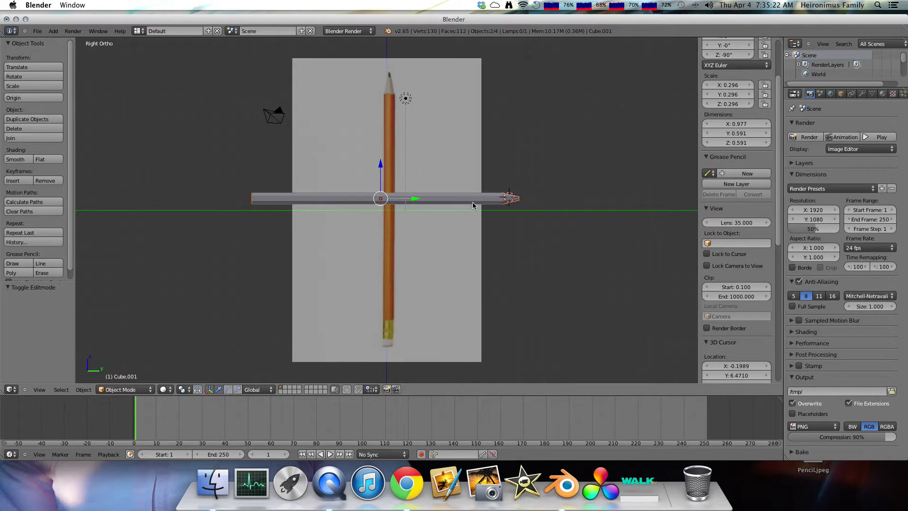
{"action": "scroll", "coordinate": [473, 206], "scroll_direction": "up", "scroll_amount": 1}
{"action": "left_click", "coordinate": [530, 194]}
{"action": "right_click", "coordinate": [532, 196]}
{"action": "key", "text": "KP_Divide"}
In see-through edit mode, box-select the vertices at the cone's end.
{"action": "key", "text": "Tab"}
{"action": "scroll", "coordinate": [468, 223], "scroll_direction": "down", "scroll_amount": 3}
{"action": "left_click", "coordinate": [451, 201]}
{"action": "key", "text": "a"}
{"action": "key", "text": "z"}
{"action": "scroll", "coordinate": [473, 194], "scroll_direction": "up", "scroll_amount": 4}
{"action": "left_click", "coordinate": [512, 188]}
{"action": "key", "text": "b"}
{"action": "left_click_drag", "start_coordinate": [486, 166], "coordinate": [554, 274]}
Extrude the end, scale it to 0 to form a point, and pull it outward.
{"action": "key", "text": "e"}
{"action": "left_click", "coordinate": [582, 274]}
{"action": "key", "text": "s"}
{"action": "key", "text": "0"}
{"action": "key", "text": "Return"}
{"action": "key", "text": "g"}
{"action": "left_click", "coordinate": [612, 230]}
Separate the pointed end into its own object, Cube.002, and select it.
{"action": "key", "text": "Tab"}
{"action": "key", "text": "Tab"}
{"action": "right_click", "coordinate": [511, 191]}
{"action": "left_click", "coordinate": [511, 190]}
{"action": "key", "text": "b"}
{"action": "left_click_drag", "start_coordinate": [485, 159], "coordinate": [610, 250]}
{"action": "key", "text": "x"}
{"action": "left_click", "coordinate": [610, 250]}
{"action": "key", "text": "a"}
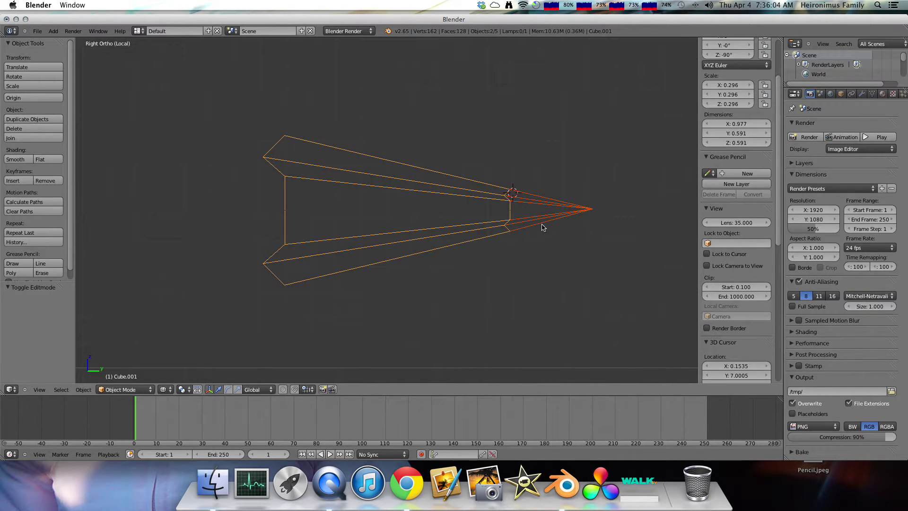
{"action": "key", "text": "a"}
{"action": "right_click", "coordinate": [533, 208]}
{"action": "key", "text": "Tab"}
{"action": "right_click", "coordinate": [550, 202]}
{"action": "scroll", "coordinate": [870, 96], "scroll_direction": "right", "scroll_amount": 1}
Give the tip a new dark material named Graphite.
{"action": "left_click", "coordinate": [868, 95]}
{"action": "left_click", "coordinate": [824, 157]}
{"action": "left_click", "coordinate": [822, 273]}
{"action": "left_click", "coordinate": [827, 273]}
{"action": "left_click_drag", "start_coordinate": [833, 153], "coordinate": [836, 198]}
{"action": "left_click", "coordinate": [816, 157]}
{"action": "key", "text": "BackSpace"}
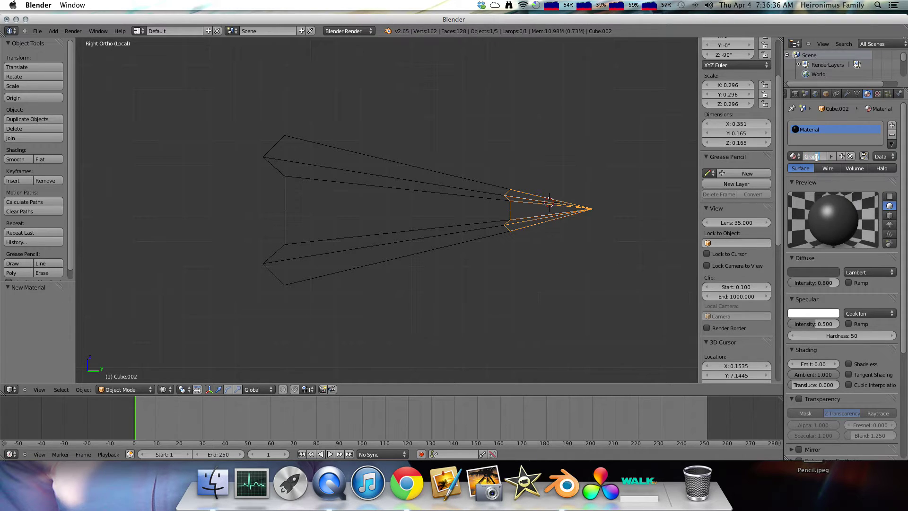
{"action": "key", "text": "Return"}
Give the cone Cube.001 a new yellow-orange material named Wood.
{"action": "right_click", "coordinate": [447, 189]}
{"action": "left_click", "coordinate": [817, 157]}
{"action": "left_click", "coordinate": [813, 272]}
{"action": "mouse_move", "coordinate": [790, 182]}
{"action": "left_mouse_down"}
{"action": "mouse_move", "coordinate": [774, 209]}
{"action": "mouse_move", "coordinate": [781, 197]}
{"action": "left_mouse_up"}
{"action": "left_click", "coordinate": [815, 157]}
{"action": "key", "text": "BackSpace"}
{"action": "type", "text": "Wood"}
{"action": "key", "text": "Return"}
Exit local view and select the pencil body.
{"action": "key", "text": "KP_Divide"}
{"action": "left_click", "coordinate": [537, 221]}
{"action": "right_click", "coordinate": [492, 203]}
In top view, edit the pencil body and box-select its bottom-end vertices.
{"action": "key", "text": "KP_7"}
{"action": "scroll", "coordinate": [328, 200], "scroll_direction": "down", "scroll_amount": 2}
{"action": "key", "text": "Tab"}
{"action": "scroll", "coordinate": [390, 274], "scroll_direction": "up", "scroll_amount": 2}
{"action": "scroll", "coordinate": [390, 273], "scroll_direction": "down", "scroll_amount": 1}
{"action": "key", "text": "alt+z"}
{"action": "key", "text": "b"}
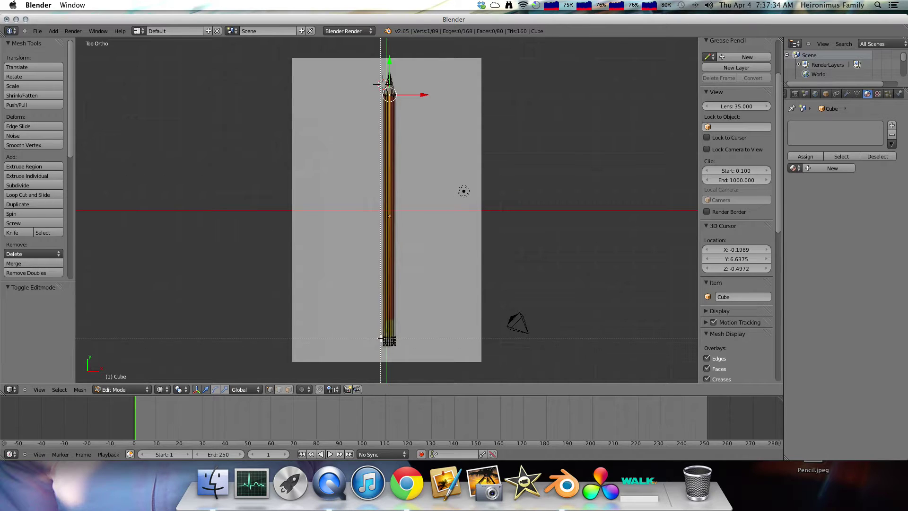
{"action": "mouse_move", "coordinate": [397, 335]}
{"action": "left_mouse_down"}
{"action": "mouse_move", "coordinate": [380, 342]}
{"action": "mouse_move", "coordinate": [394, 349]}
{"action": "left_mouse_up"}
Move the base vertices up slightly along the Y axis.
{"action": "key", "text": "g"}
{"action": "key", "text": "y"}
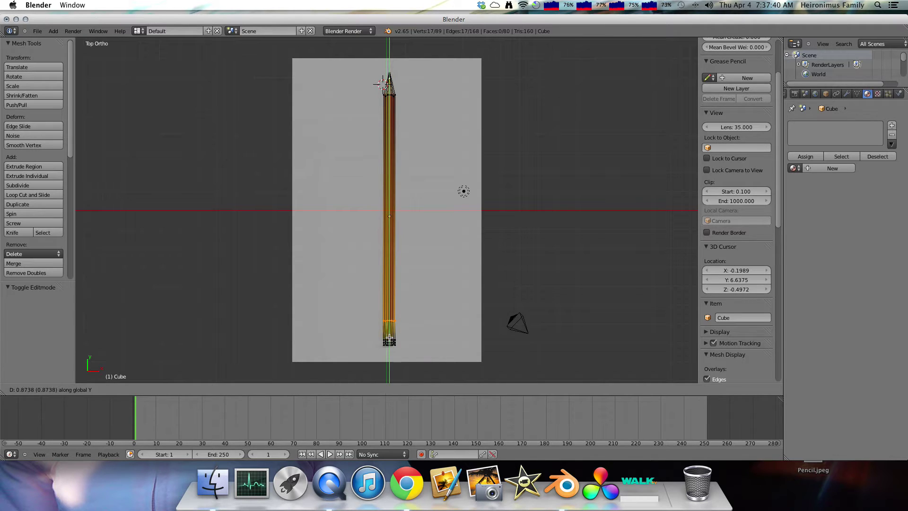
{"action": "left_click", "coordinate": [389, 338]}
{"action": "left_click", "coordinate": [384, 339]}
{"action": "right_click", "coordinate": [384, 339]}
{"action": "key", "text": "b"}
{"action": "mouse_move", "coordinate": [367, 330]}
{"action": "left_mouse_down"}
{"action": "mouse_move", "coordinate": [396, 337]}
{"action": "mouse_move", "coordinate": [399, 358]}
{"action": "left_mouse_up"}
{"action": "key", "text": "g"}
{"action": "left_click", "coordinate": [399, 355]}
Delete the end faces at the pencil base and return to object mode.
{"action": "left_click", "coordinate": [384, 324]}
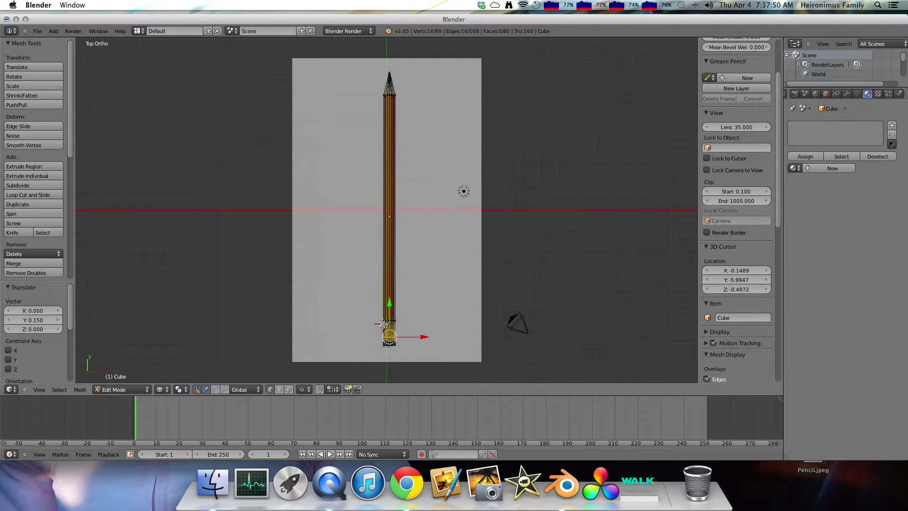
{"action": "right_click", "coordinate": [384, 321]}
{"action": "left_click_drag", "start_coordinate": [361, 309], "coordinate": [412, 340]}
{"action": "key", "text": "x"}
{"action": "left_click", "coordinate": [373, 336]}
{"action": "key", "text": "Tab"}
{"action": "key", "text": "Tab"}
{"action": "key", "text": "Tab"}
{"action": "left_click", "coordinate": [393, 330]}
{"action": "left_click", "coordinate": [393, 330]}
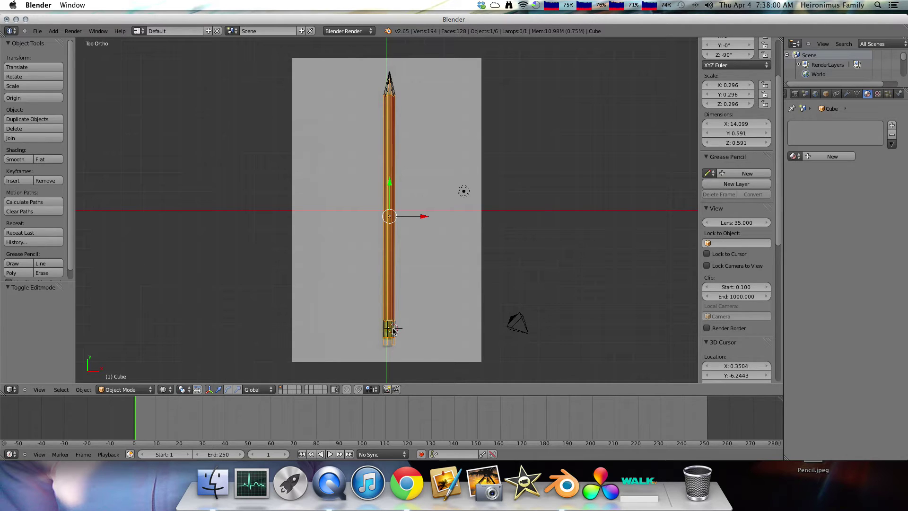
{"action": "left_click", "coordinate": [386, 328]}
Create a new material named Eraser Sleeve on the sleeve piece Cube.003.
{"action": "right_click", "coordinate": [387, 328]}
{"action": "left_click", "coordinate": [822, 157]}
{"action": "left_click", "coordinate": [815, 157]}
{"action": "key", "text": "BackSpace"}
{"action": "type", "text": "Eraser Sleeve"}
{"action": "key", "text": "Return"}
Tune the Eraser Sleeve diffuse colour to a golden yellow.
{"action": "left_click", "coordinate": [815, 274]}
{"action": "left_click_drag", "start_coordinate": [791, 182], "coordinate": [780, 200]}
{"action": "left_click_drag", "start_coordinate": [832, 157], "coordinate": [832, 164]}
{"action": "mouse_move", "coordinate": [785, 240]}
{"action": "left_mouse_down"}
{"action": "mouse_move", "coordinate": [797, 238]}
{"action": "mouse_move", "coordinate": [785, 249]}
{"action": "mouse_move", "coordinate": [782, 235]}
{"action": "left_mouse_up"}
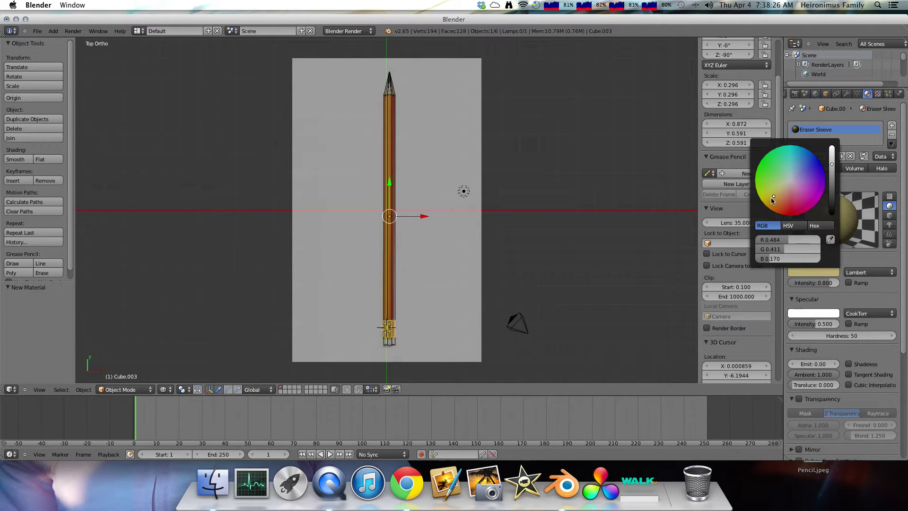
{"action": "left_click_drag", "start_coordinate": [771, 197], "coordinate": [775, 202]}
{"action": "left_click_drag", "start_coordinate": [832, 164], "coordinate": [831, 159]}
{"action": "left_click_drag", "start_coordinate": [774, 202], "coordinate": [771, 213]}
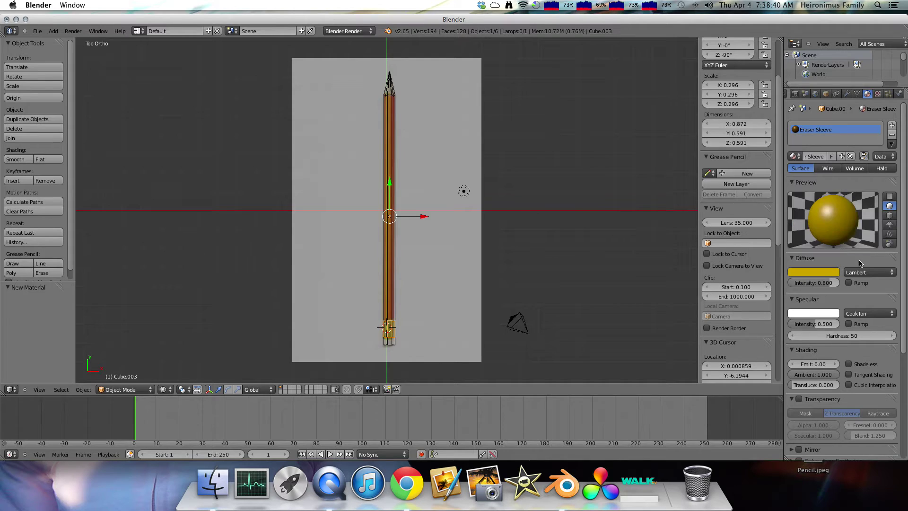
{"action": "right_click", "coordinate": [394, 343]}
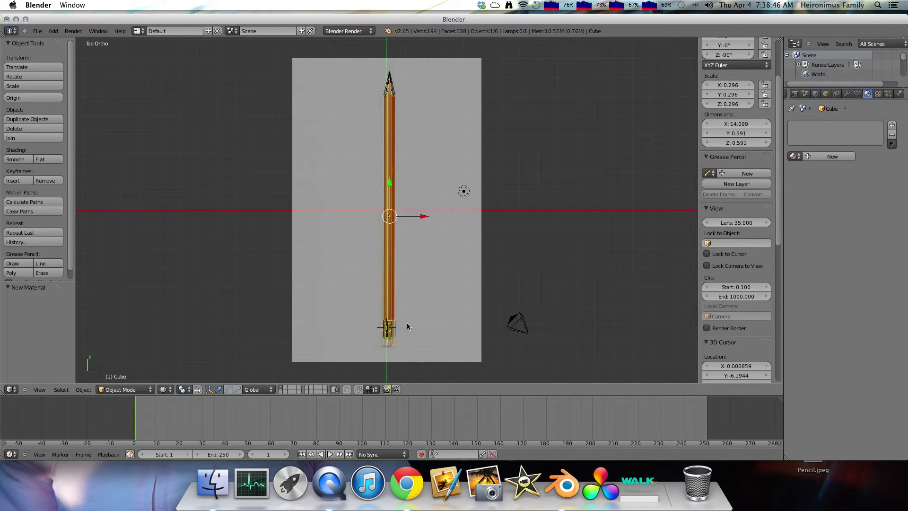
Separate the pencil body's bottom end into its own object.
{"action": "key", "text": "Tab"}
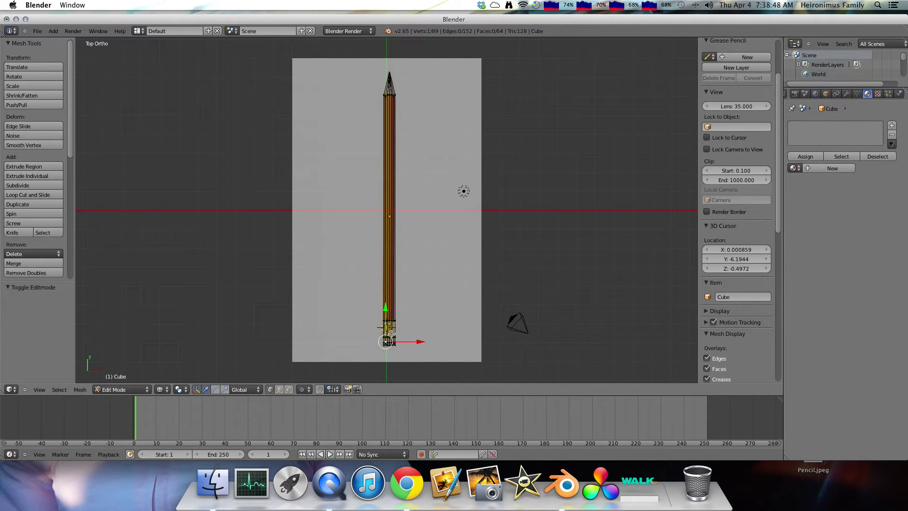
{"action": "key", "text": "ctrl+l"}
{"action": "key", "text": "p"}
{"action": "left_click", "coordinate": [396, 336]}
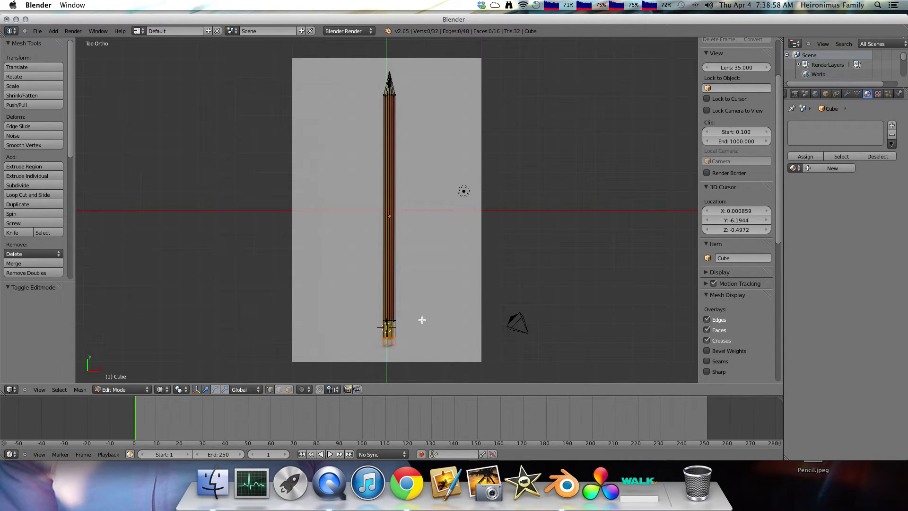
Create a new white material named Eraser.
{"action": "left_click", "coordinate": [812, 169]}
{"action": "left_click", "coordinate": [817, 168]}
{"action": "key", "text": "BackSpace"}
{"action": "key", "text": "Return"}
Render a test image of the pencil and close it.
{"action": "left_click", "coordinate": [74, 31]}
{"action": "left_click", "coordinate": [77, 42]}
{"action": "key", "text": "Escape"}
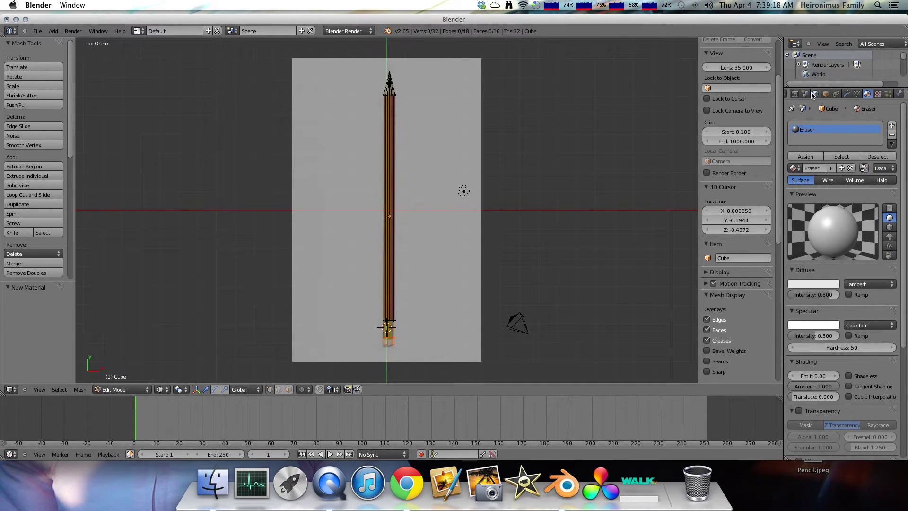
Add a Subdivision Surface modifier with render levels 3 and apply smooth shading.
{"action": "left_click", "coordinate": [847, 94]}
{"action": "left_click", "coordinate": [855, 127]}
{"action": "left_click", "coordinate": [688, 282]}
{"action": "left_click", "coordinate": [835, 202]}
{"action": "scroll", "coordinate": [29, 128], "scroll_direction": "down", "scroll_amount": 6}
{"action": "scroll", "coordinate": [6, 182], "scroll_direction": "down", "scroll_amount": 4}
{"action": "left_click", "coordinate": [10, 177]}
{"action": "left_click", "coordinate": [14, 177]}
{"action": "key", "text": "Tab"}
{"action": "right_click", "coordinate": [389, 341]}
Select the pencil body and undo its Subdivision Surface modifier.
{"action": "left_click", "coordinate": [393, 283]}
{"action": "key", "text": "Tab"}
{"action": "key", "text": "Tab"}
{"action": "right_click", "coordinate": [394, 141]}
{"action": "key", "text": "ctrl+z"}
{"action": "right_click", "coordinate": [394, 142]}
{"action": "key", "text": "ctrl+z"}
{"action": "left_click", "coordinate": [390, 341]}
{"action": "left_click", "coordinate": [389, 336]}
{"action": "key", "text": "Tab"}
{"action": "left_click", "coordinate": [377, 342]}
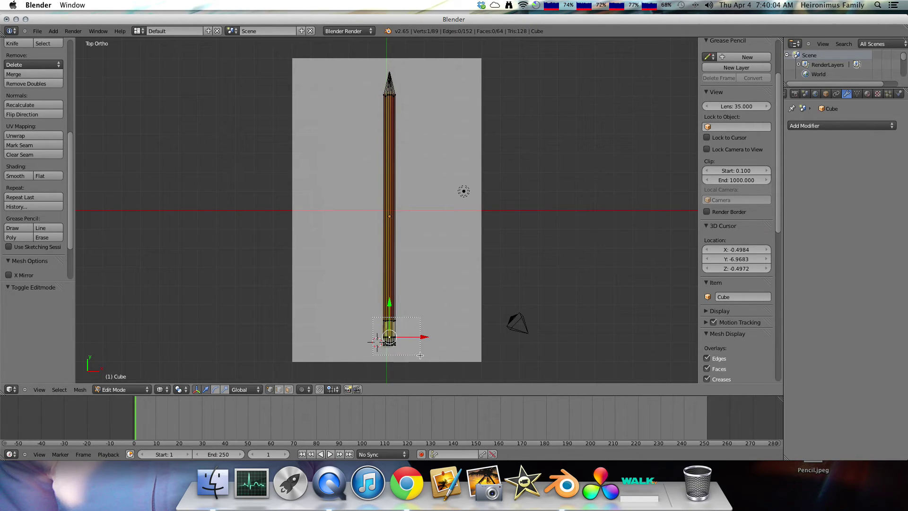
{"action": "key", "text": "Tab"}
Delete the duplicate eraser-end vertices from the pencil body's mesh.
{"action": "key", "text": "Tab"}
{"action": "key", "text": "Tab"}
{"action": "key", "text": "Tab"}
{"action": "key", "text": "Tab"}
{"action": "key", "text": "Tab"}
{"action": "key", "text": "a"}
{"action": "key", "text": "v"}
{"action": "left_click", "coordinate": [324, 296]}
{"action": "key", "text": "l"}
{"action": "key", "text": "x"}
{"action": "left_click", "coordinate": [423, 352]}
{"action": "key", "text": "Tab"}
{"action": "left_click", "coordinate": [395, 342]}
{"action": "right_click", "coordinate": [389, 343]}
Open the Add Modifier list for the eraser piece Cube.004.
{"action": "left_click", "coordinate": [824, 126]}
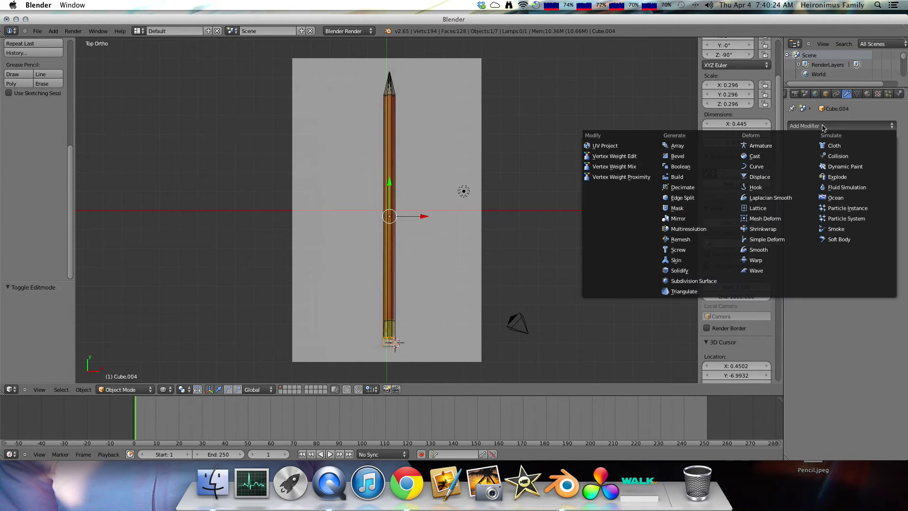